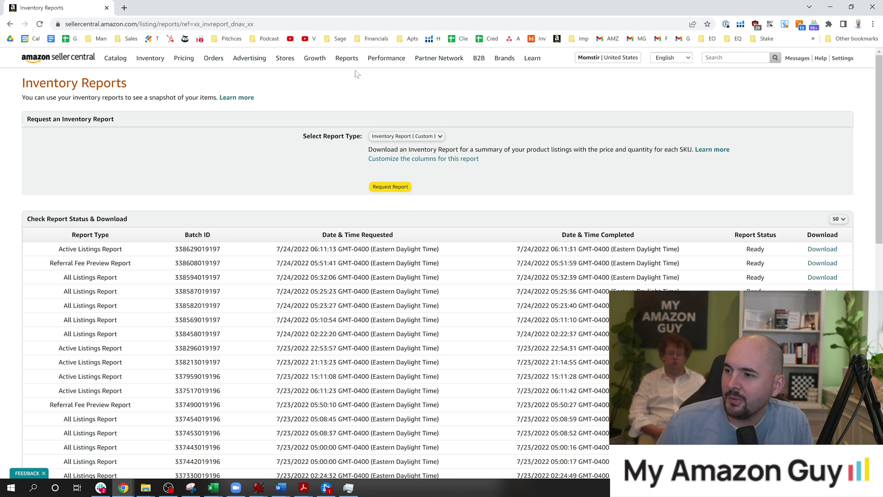
# Choose Category Listings Report as the report type, keeping category All and Excel format
pyautogui.moveTo(349, 66)
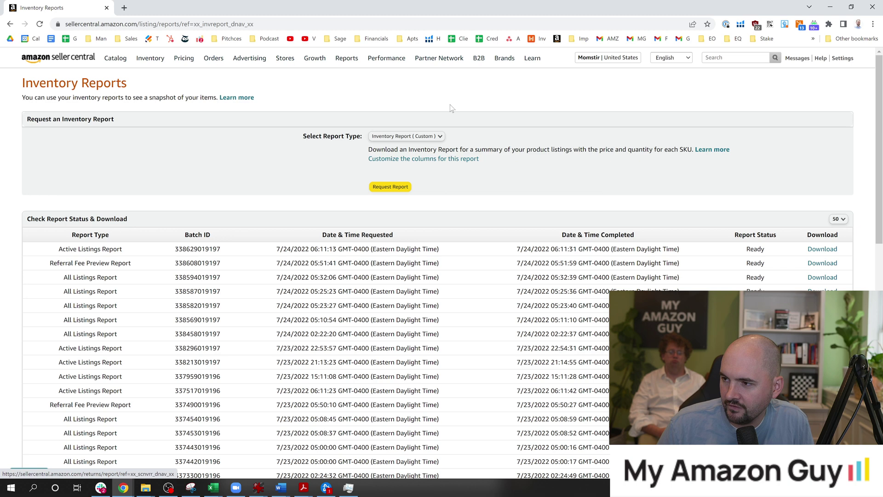
pyautogui.click(407, 136)
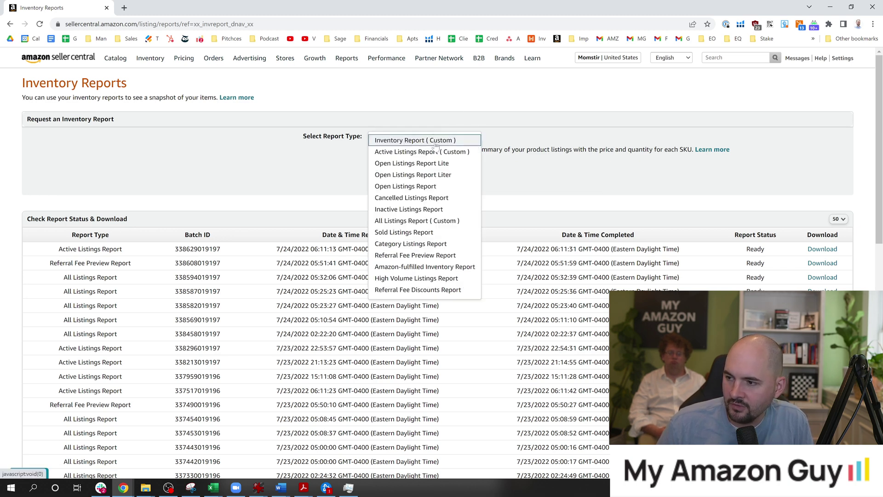
pyautogui.click(430, 244)
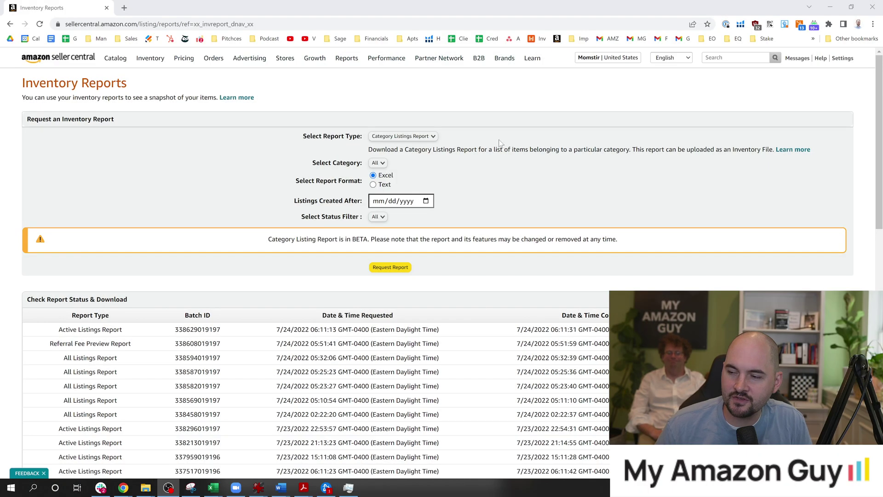
pyautogui.click(459, 176)
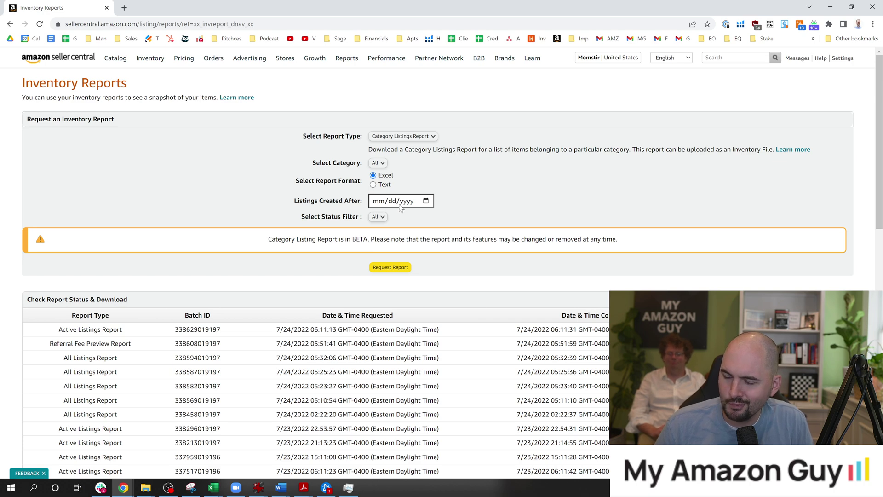
# Request a new Category Listings Report and find an earlier Category Listings Report (All) entry in the status table
pyautogui.click(389, 267)
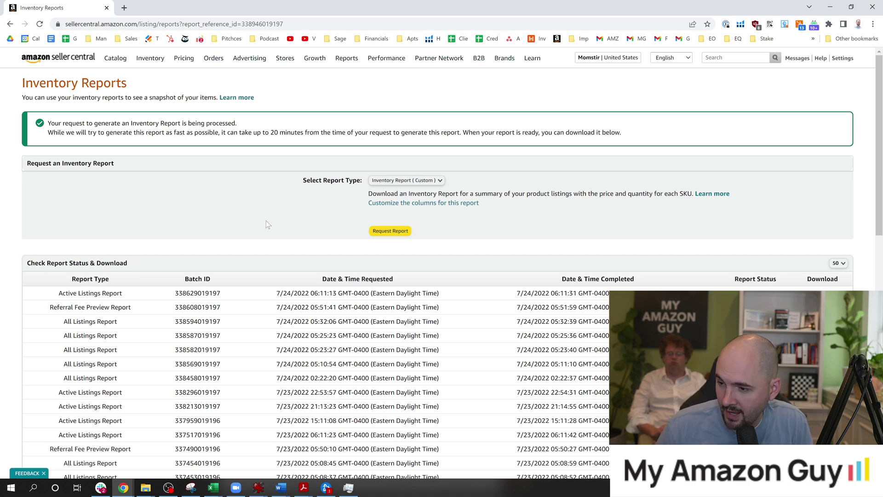
pyautogui.scroll(-4, 241, 297)
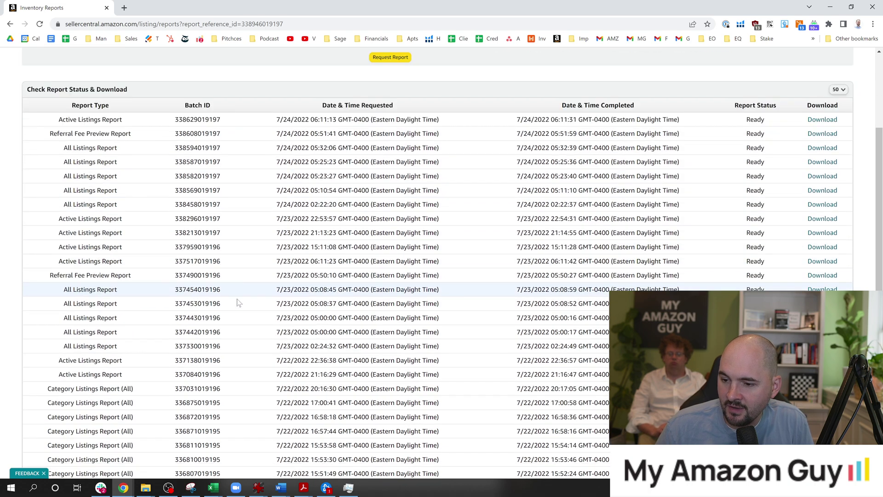
pyautogui.moveTo(46, 382); pyautogui.dragTo(161, 383)
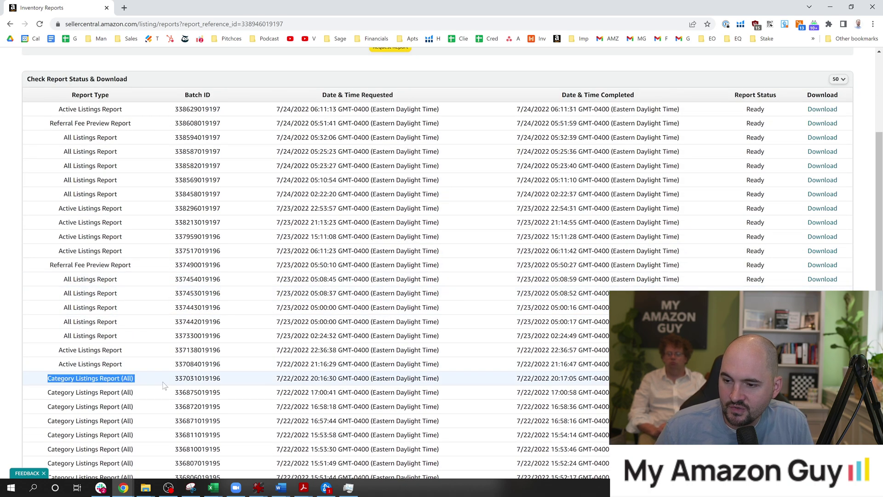
pyautogui.click(162, 382)
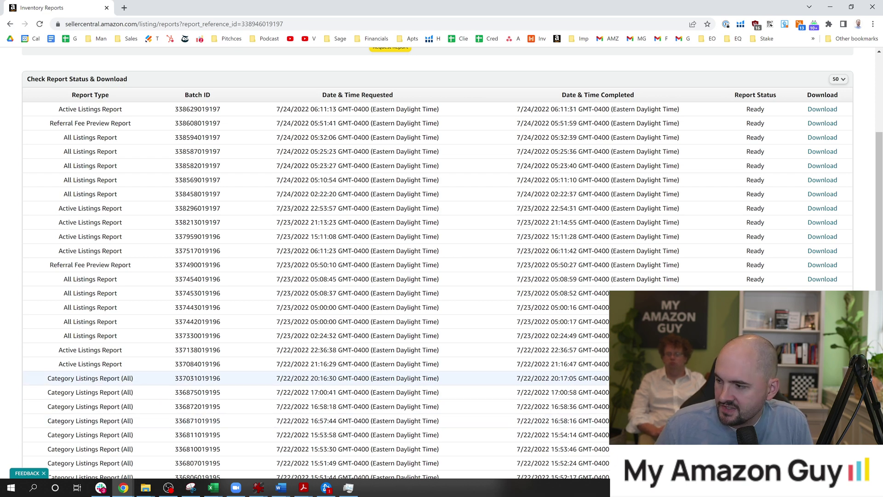
# Watch the new report's status change from In Progress to Ready with a download available
pyautogui.scroll(-3, 441, 262)
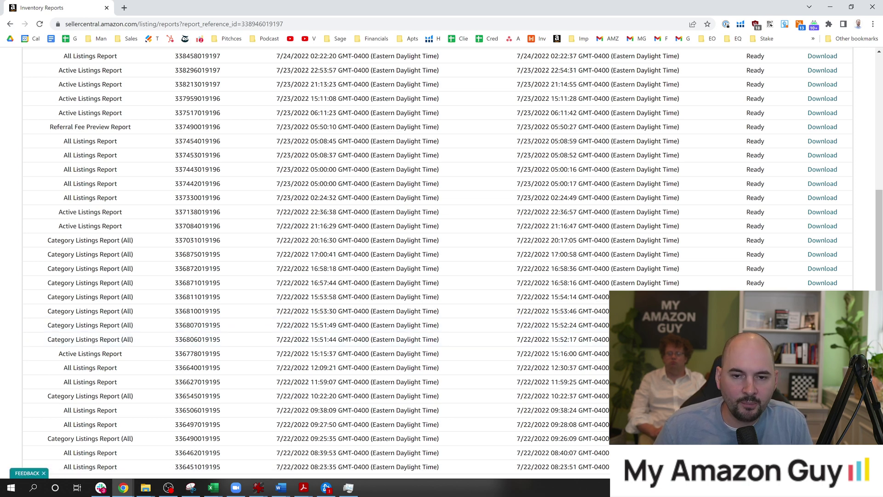
pyautogui.scroll(7, 195, 175)
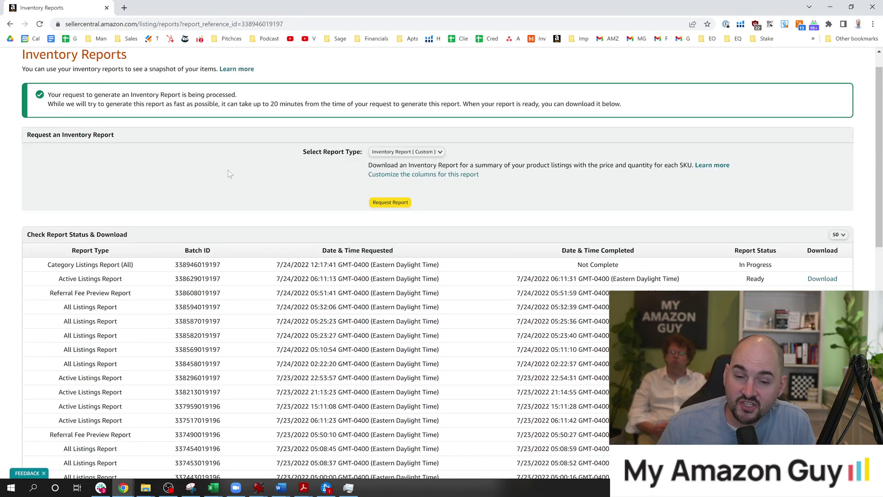
pyautogui.tripleClick(591, 268)
pyautogui.moveTo(736, 265); pyautogui.dragTo(809, 266)
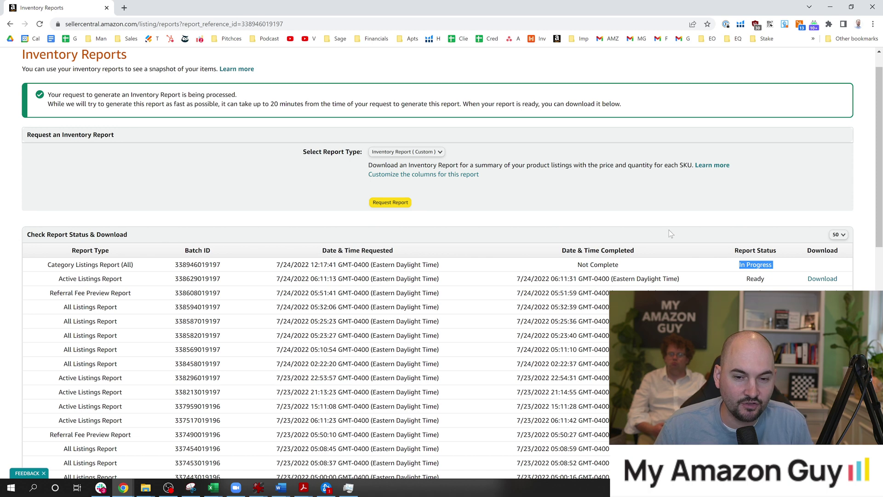
pyautogui.click(634, 213)
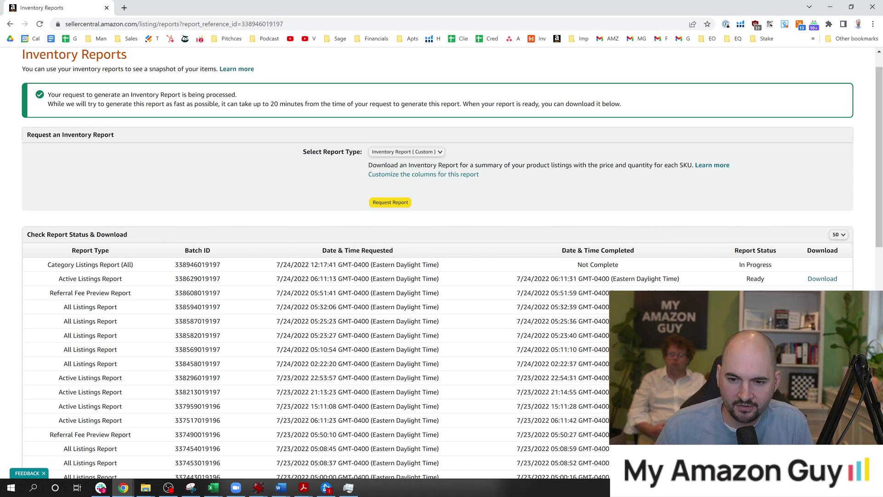
pyautogui.scroll(-1, 248, 245)
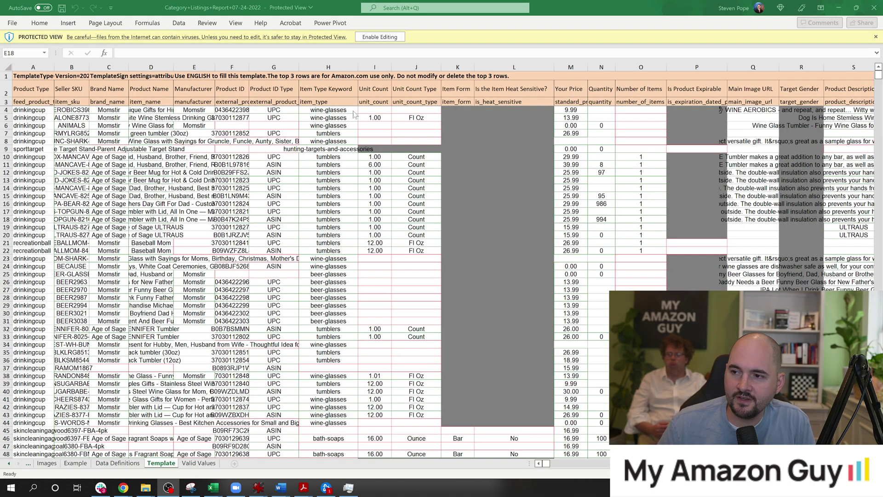
# Enable editing on the downloaded workbook and review the header rows and seller SKUs in B6 and B13
pyautogui.click(389, 40)
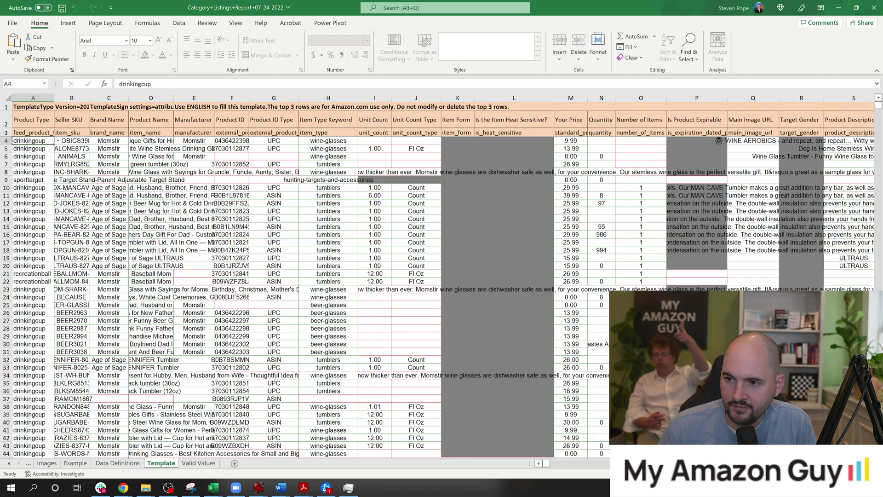
pyautogui.click(71, 156)
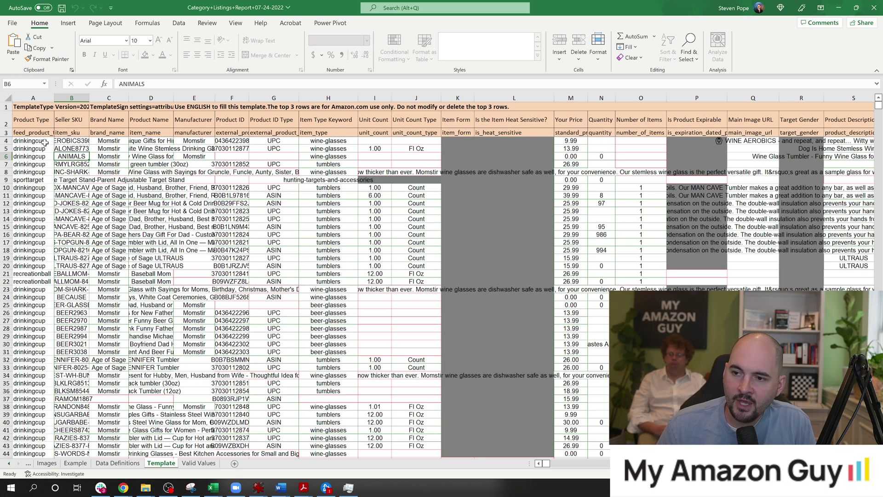
pyautogui.moveTo(26, 113); pyautogui.dragTo(694, 133)
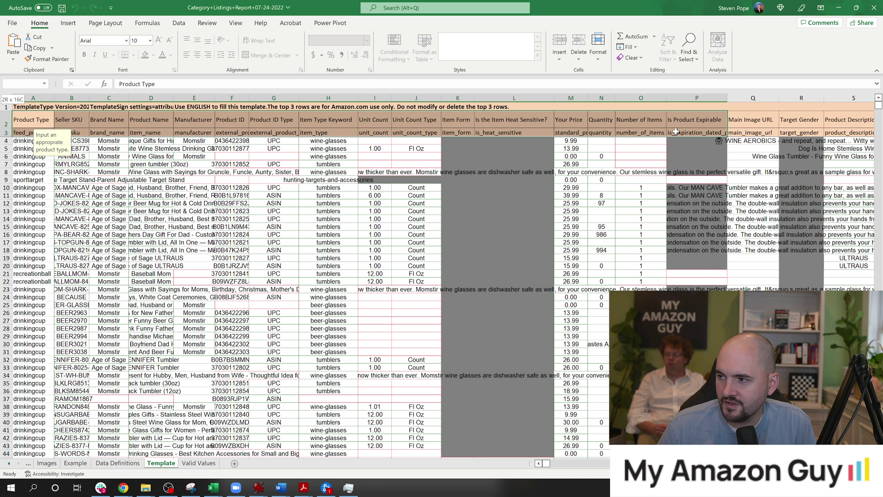
pyautogui.click(74, 211)
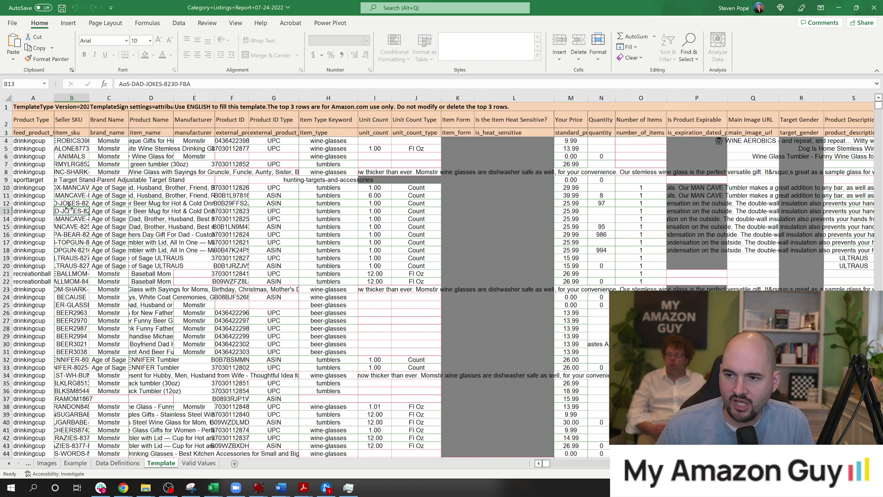
# Inspect the feed_product_type, product ID, ID type and item type columns, then select row 5
pyautogui.click(31, 133)
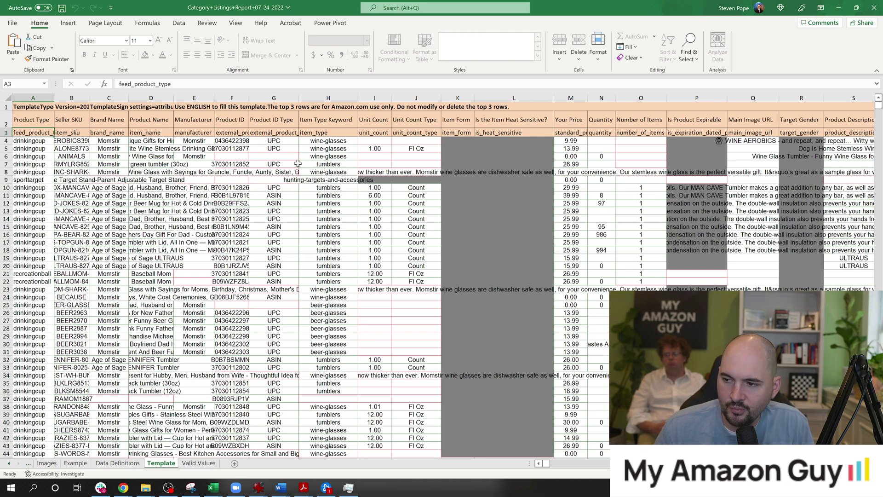
pyautogui.click(290, 137)
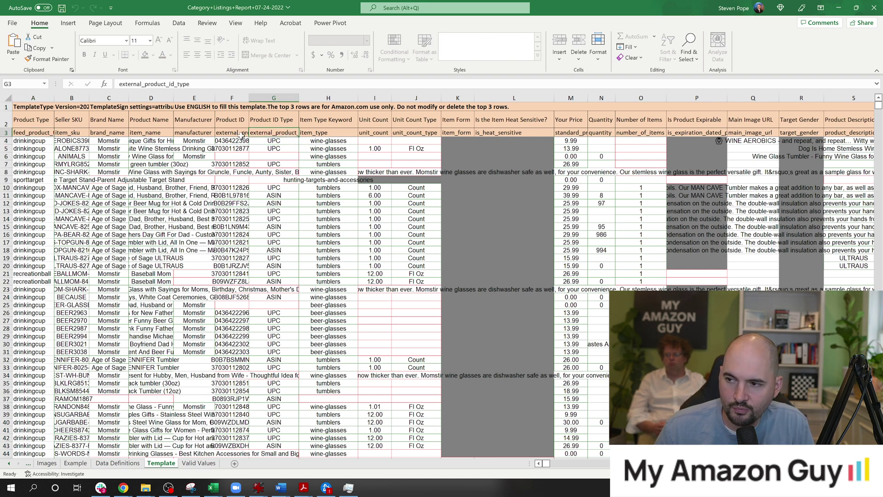
pyautogui.moveTo(241, 136); pyautogui.dragTo(285, 147)
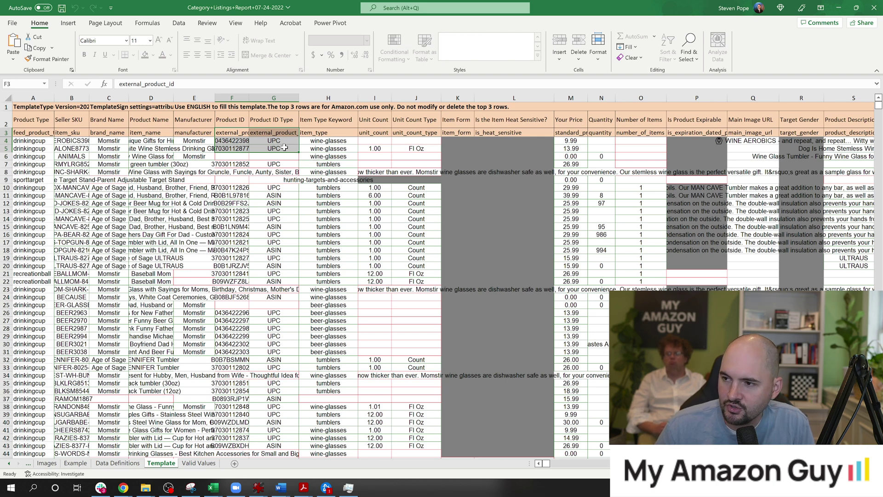
pyautogui.click(343, 157)
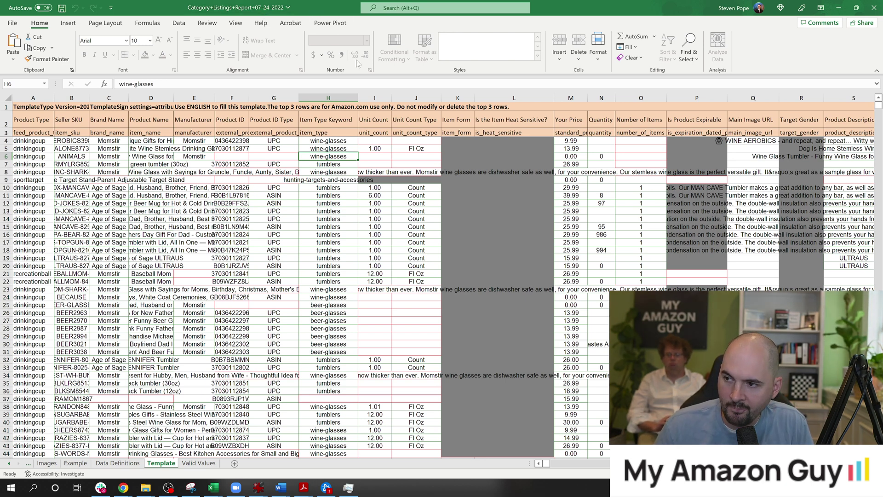
pyautogui.click(6, 148)
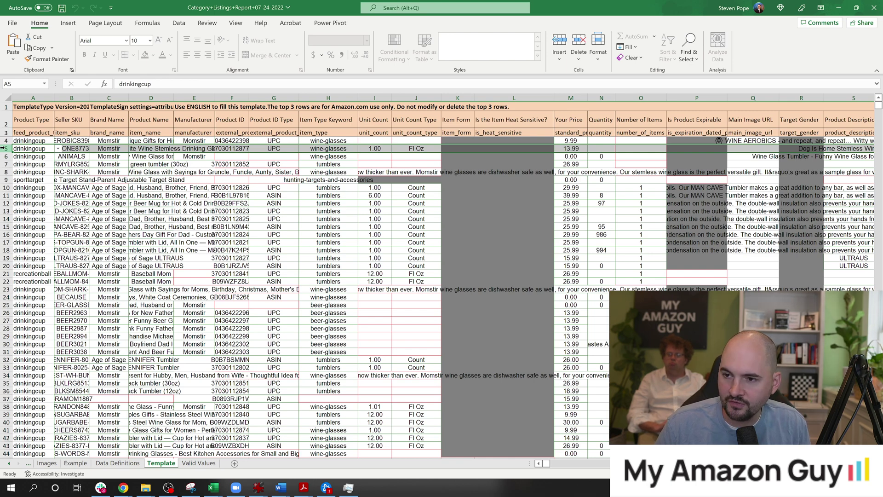
pyautogui.scroll(-20, 322, 276)
# Confirm row 4's drinkingcup wine-glass listing is the only remaining product and review its columns
pyautogui.click(136, 199)
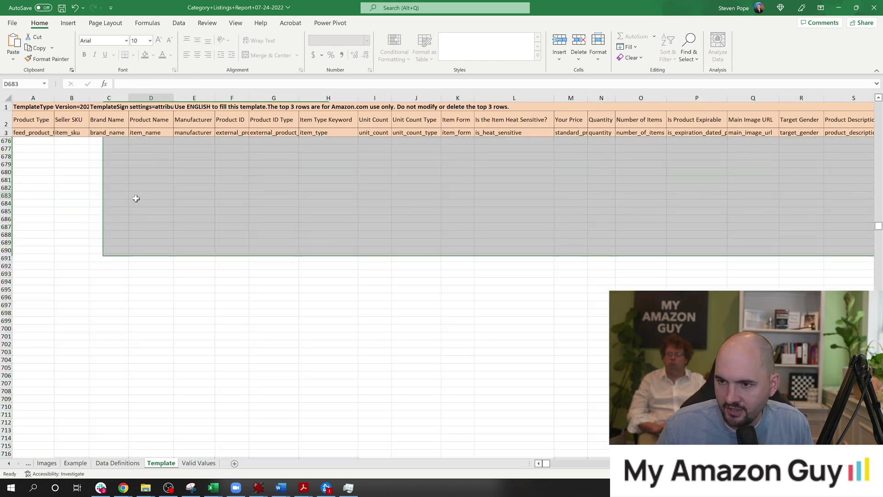
pyautogui.click(136, 198)
pyautogui.moveTo(878, 227); pyautogui.dragTo(879, 105)
pyautogui.click(7, 138)
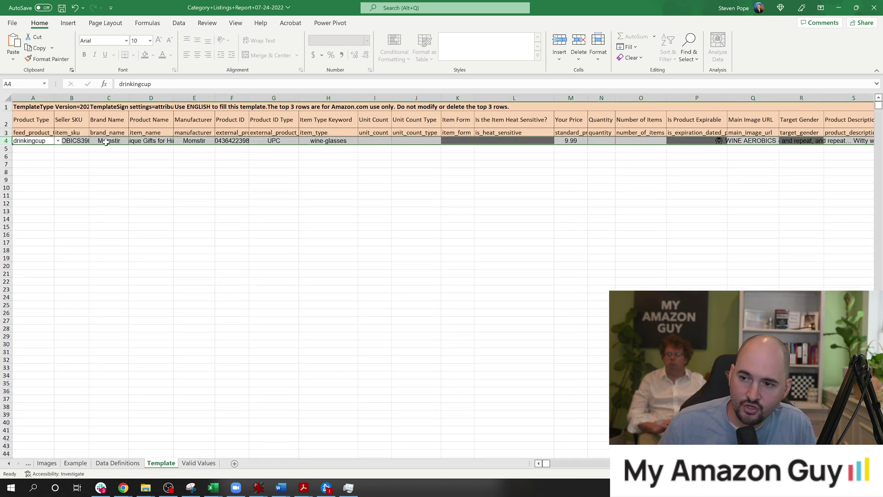
pyautogui.click(105, 163)
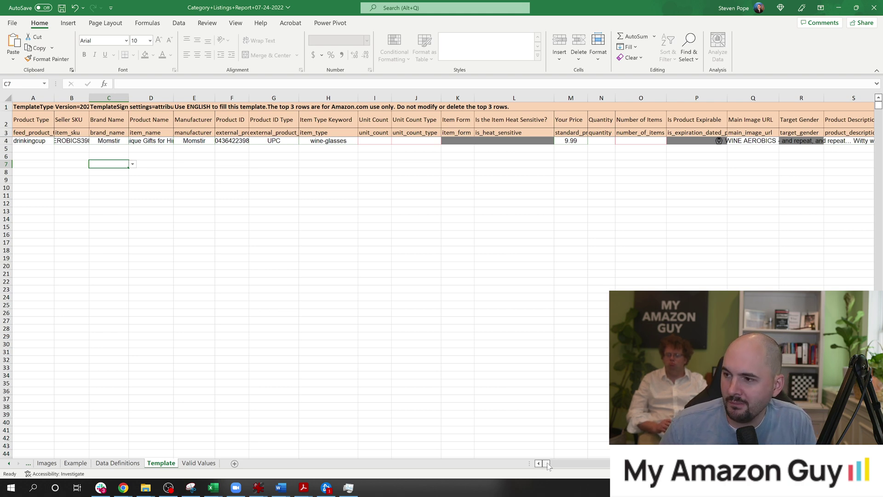
pyautogui.moveTo(548, 466); pyautogui.dragTo(558, 467)
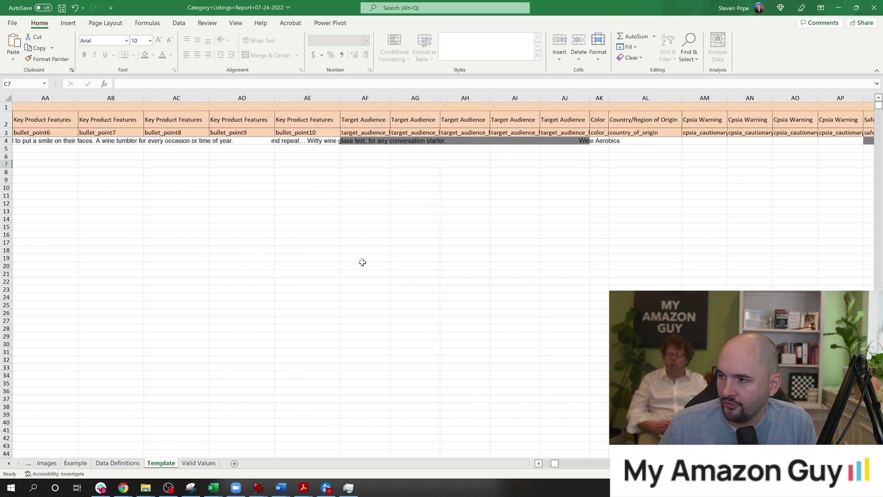
# Search the sheet for 'update' to locate the update_delete header in column DD and row 4's value
pyautogui.click(299, 226)
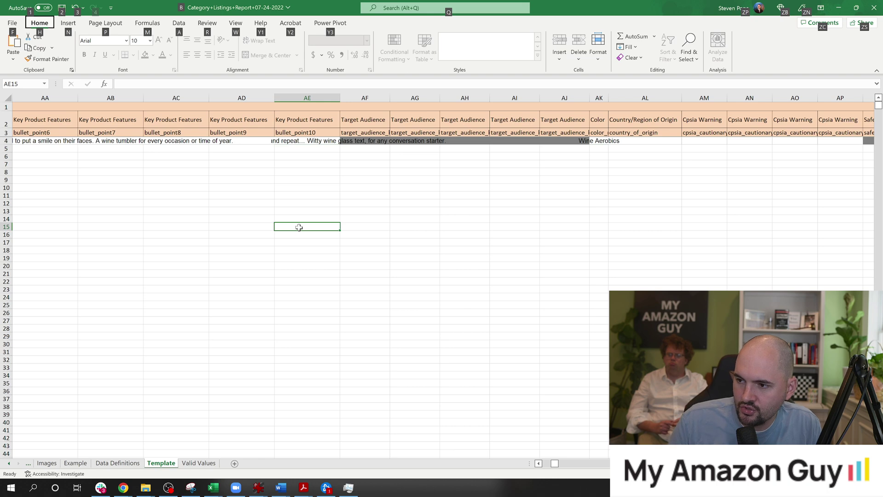
pyautogui.click(292, 219)
pyautogui.hotkey('ctrl', 'f')
pyautogui.write('update')
pyautogui.press('Return')
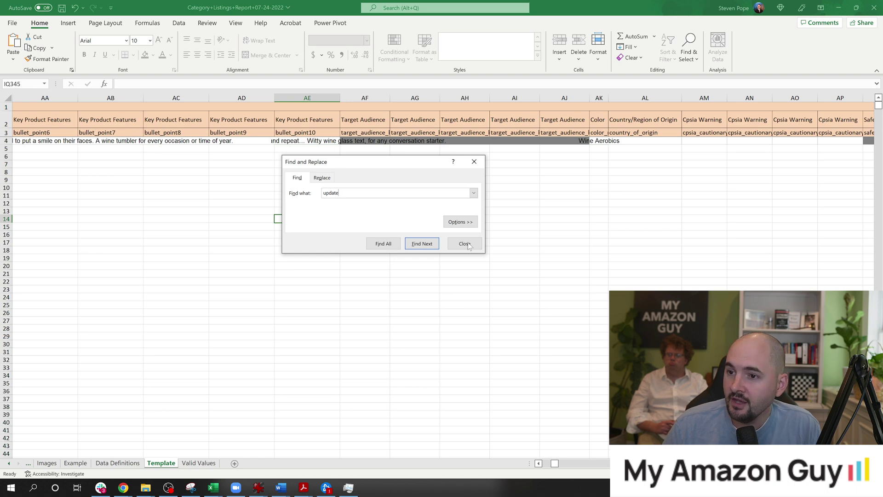
pyautogui.click(467, 244)
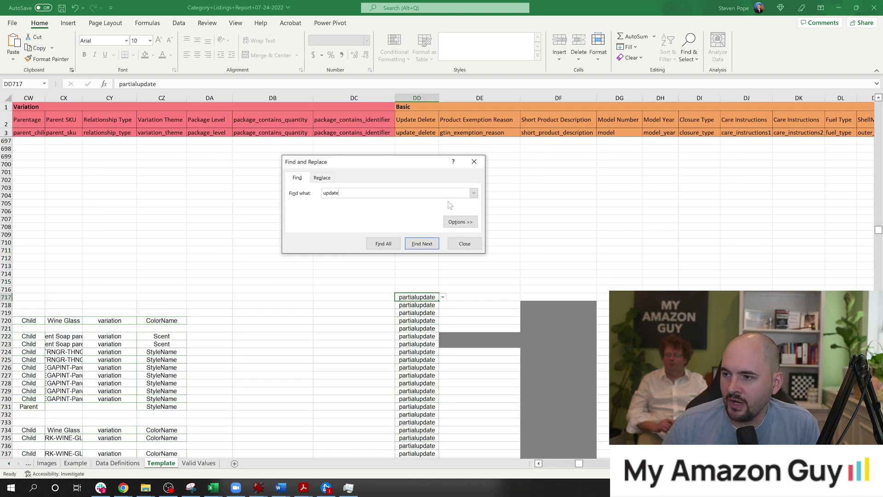
pyautogui.click(464, 244)
pyautogui.click(424, 130)
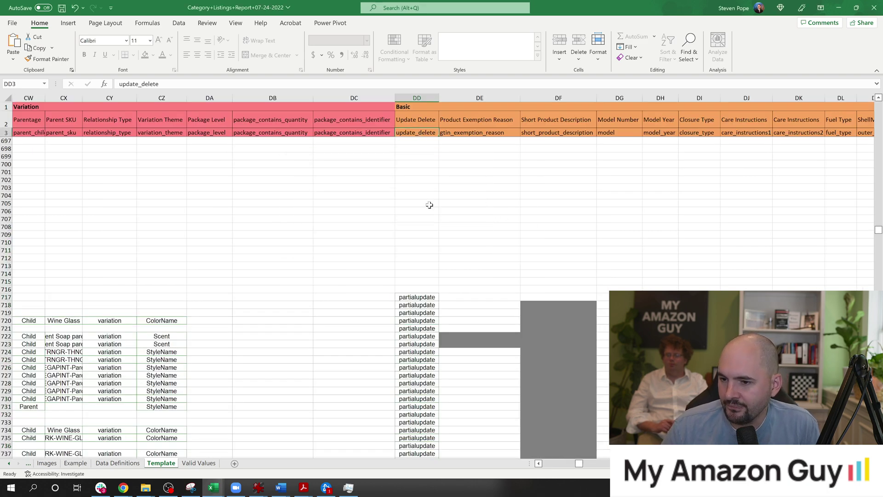
pyautogui.scroll(5, 427, 203)
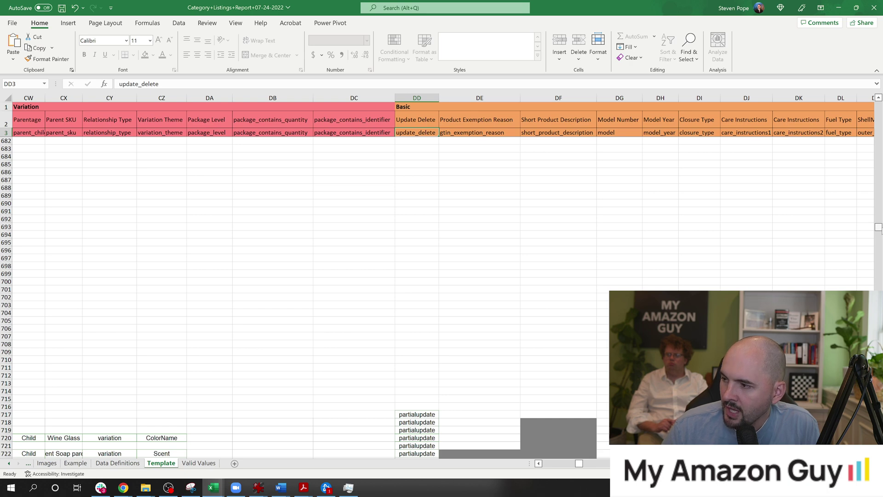
pyautogui.moveTo(877, 227); pyautogui.dragTo(876, 104)
# Set row 4's Update Delete cell DD4 to PartialUpdate from its allowed values list
pyautogui.click(409, 141)
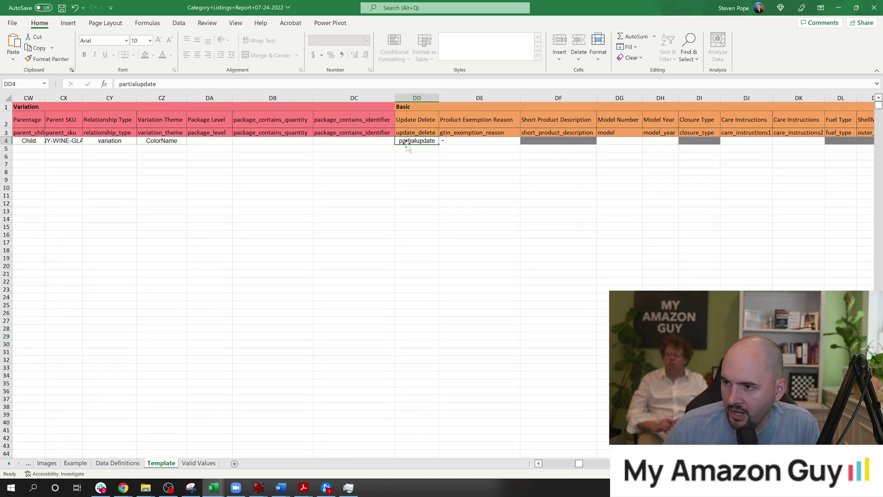
pyautogui.click(442, 142)
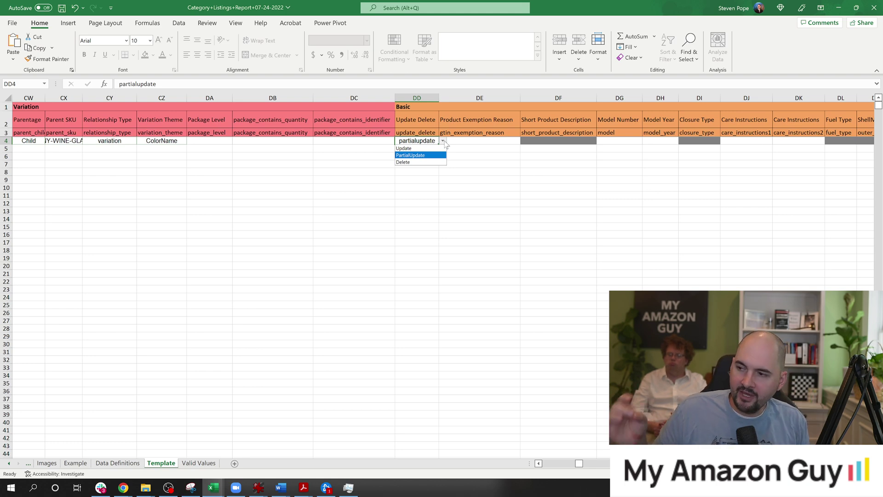
pyautogui.click(421, 148)
pyautogui.click(377, 142)
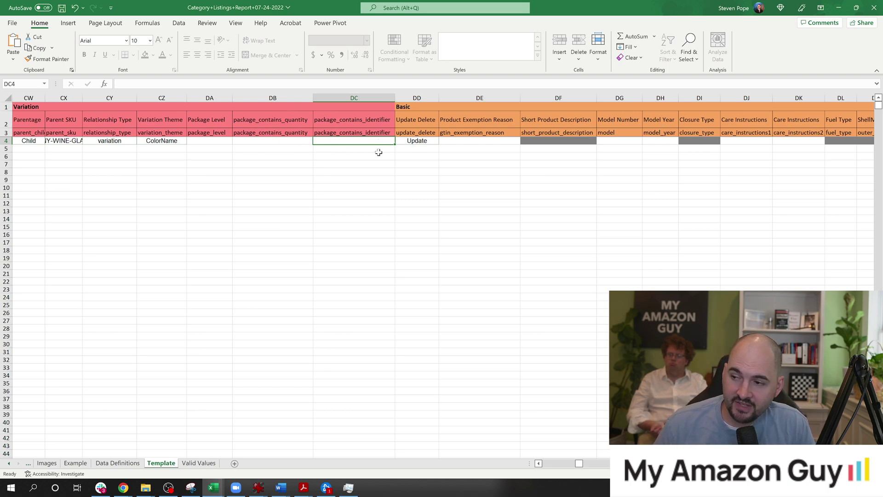
pyautogui.click(430, 141)
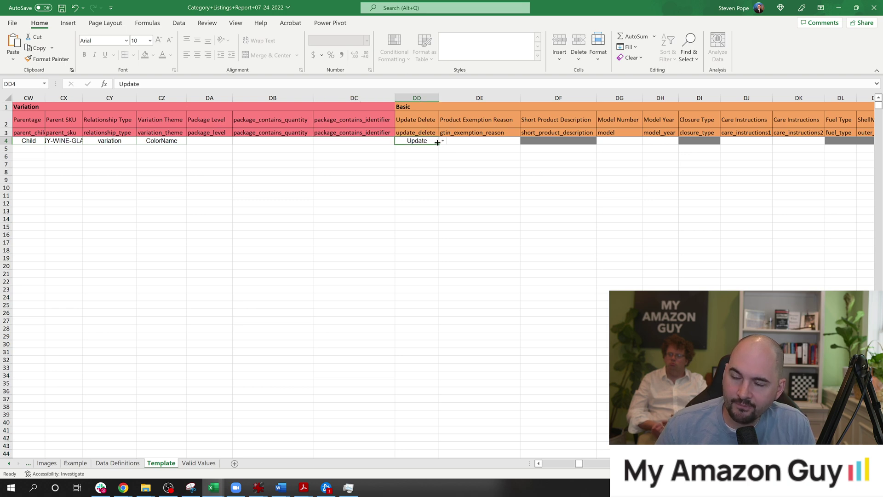
pyautogui.click(442, 142)
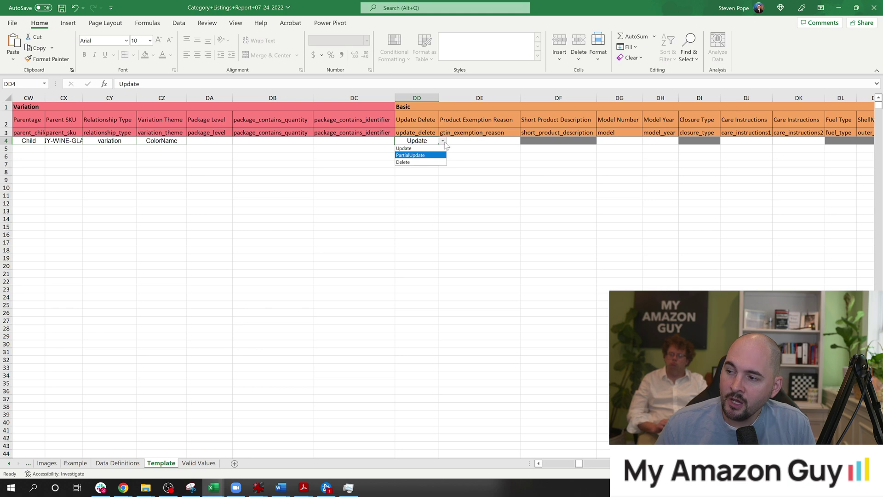
pyautogui.click(444, 141)
pyautogui.click(443, 141)
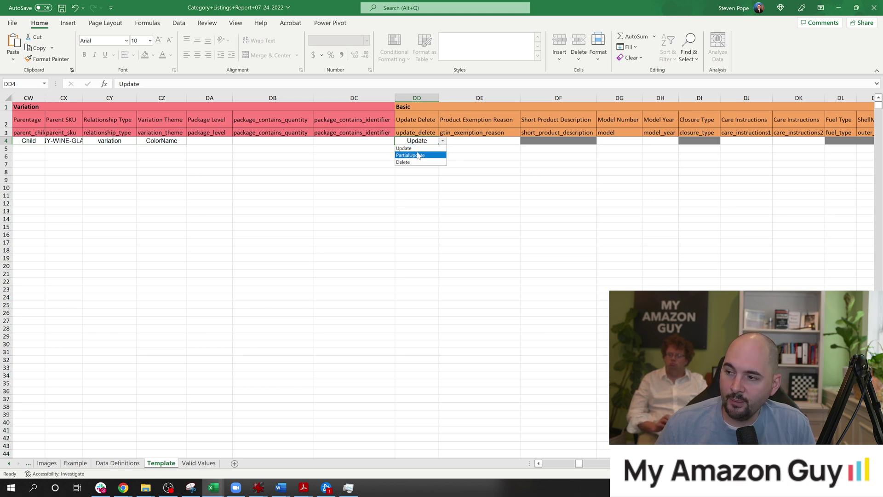
pyautogui.click(417, 152)
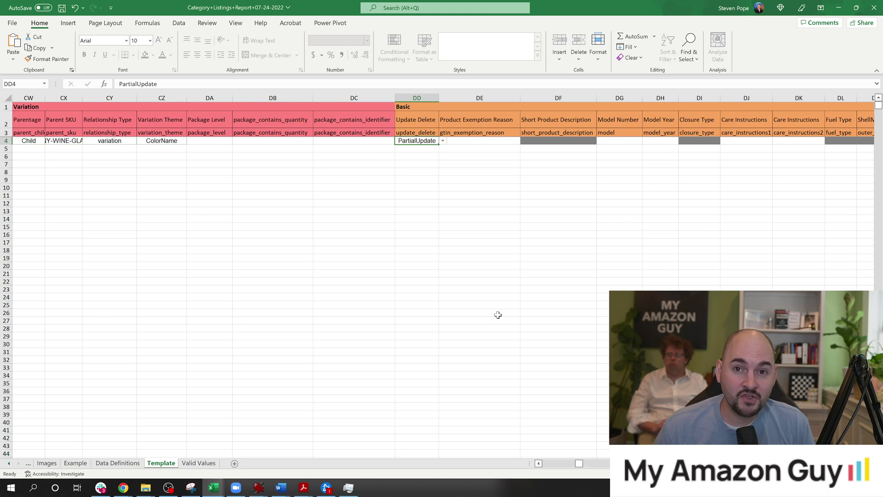
# Verify DD4 still reads PartialUpdate, then return to Seller Central in the browser
pyautogui.click(442, 143)
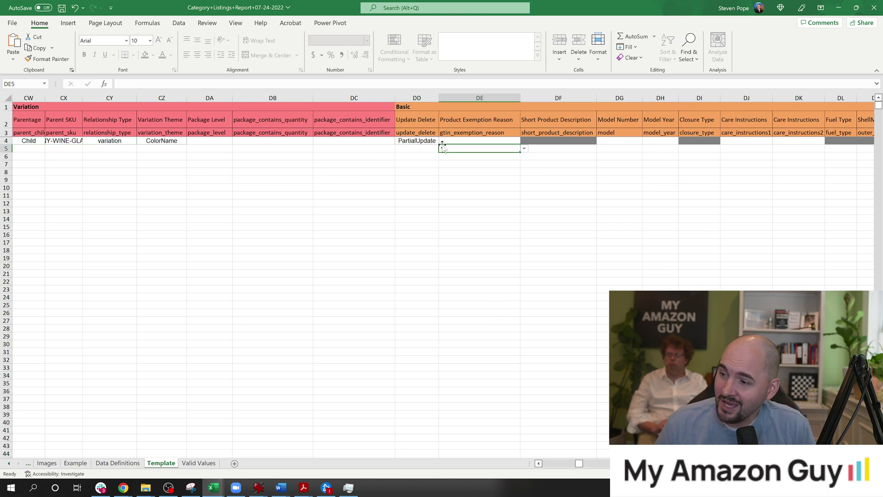
pyautogui.click(435, 141)
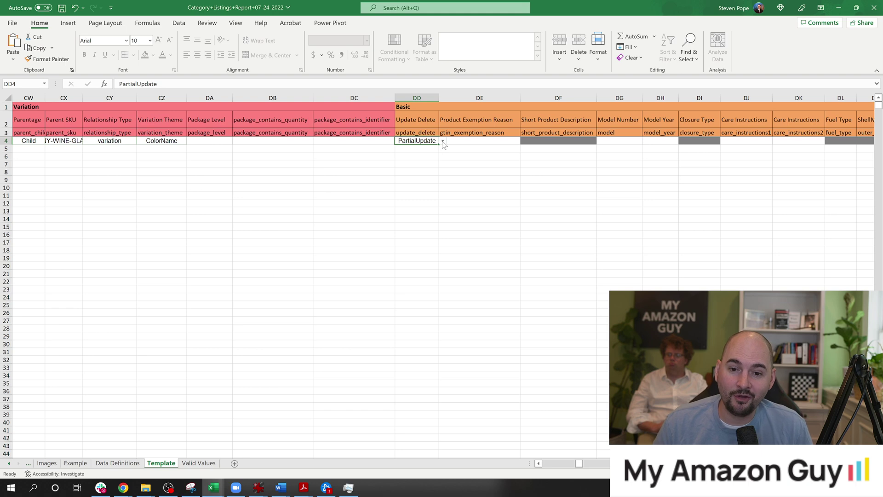
pyautogui.click(443, 142)
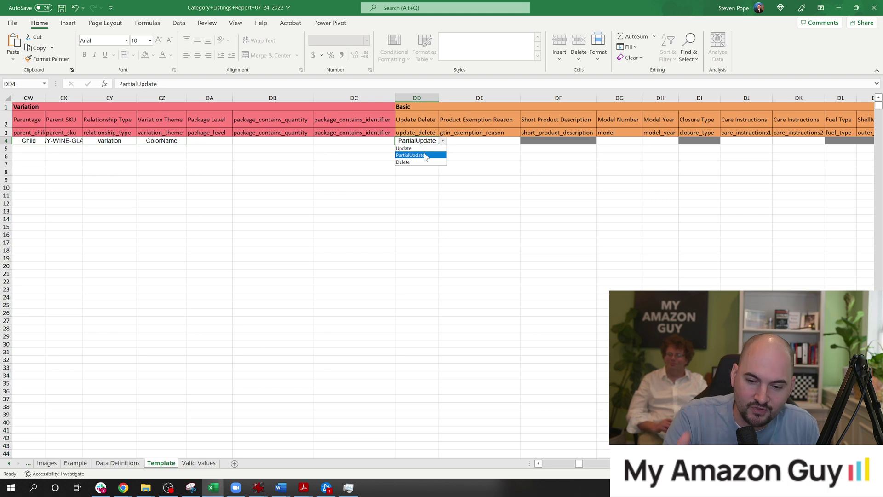
pyautogui.click(455, 164)
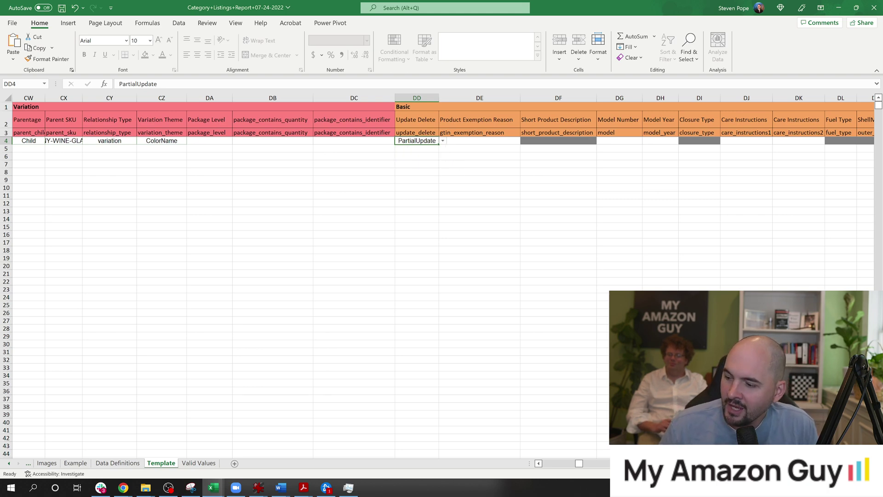
pyautogui.moveTo(578, 463); pyautogui.dragTo(126, 374)
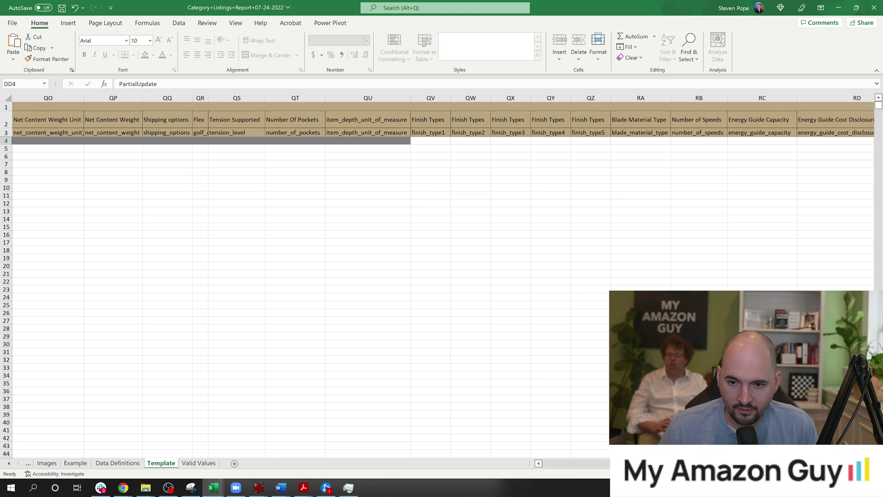
pyautogui.click(168, 487)
# Bring the Chrome window forward to reach Catalog's Add Products via Upload page
pyautogui.click(429, 122)
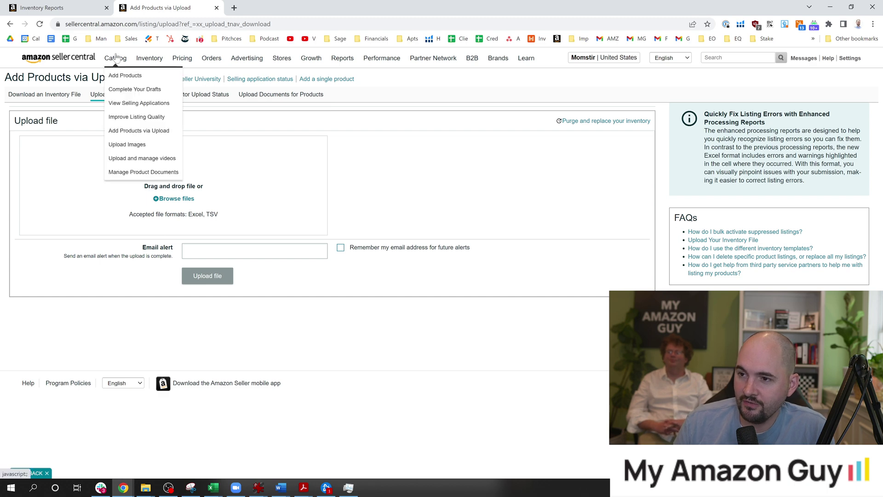
pyautogui.moveTo(132, 61)
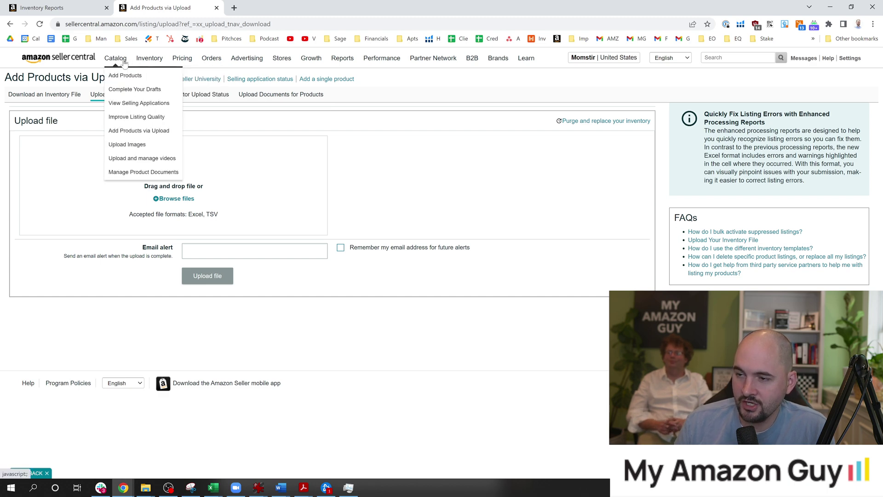